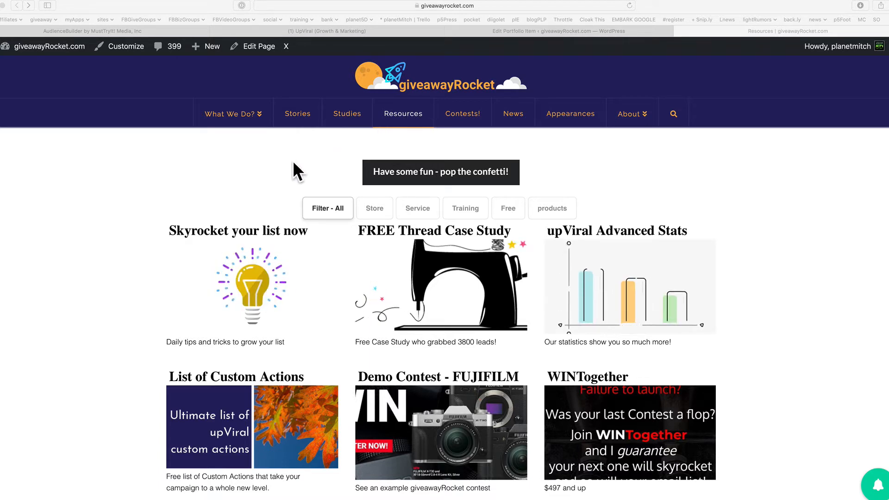
- Open the Free Count Down Timer resource and follow its link to the page for creating your own countdown timer
{"action": "left_click", "coordinate": [222, 154]}
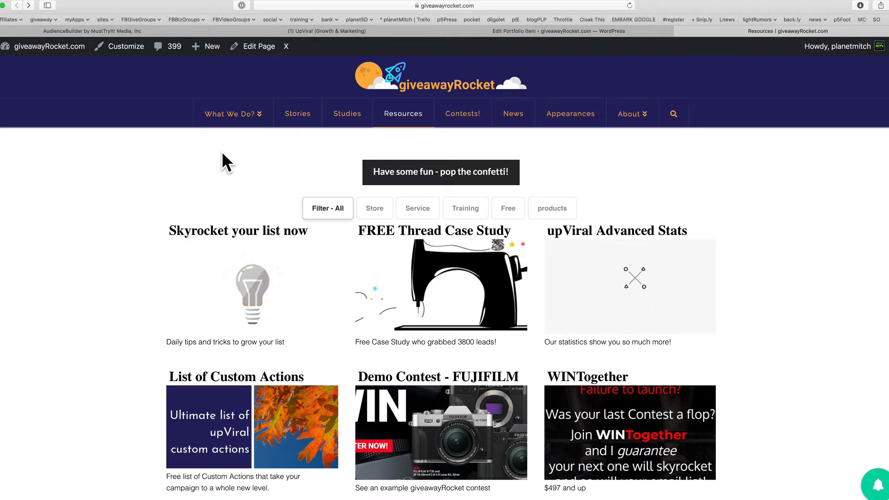
{"action": "scroll", "coordinate": [222, 151], "scroll_direction": "down", "scroll_amount": 5}
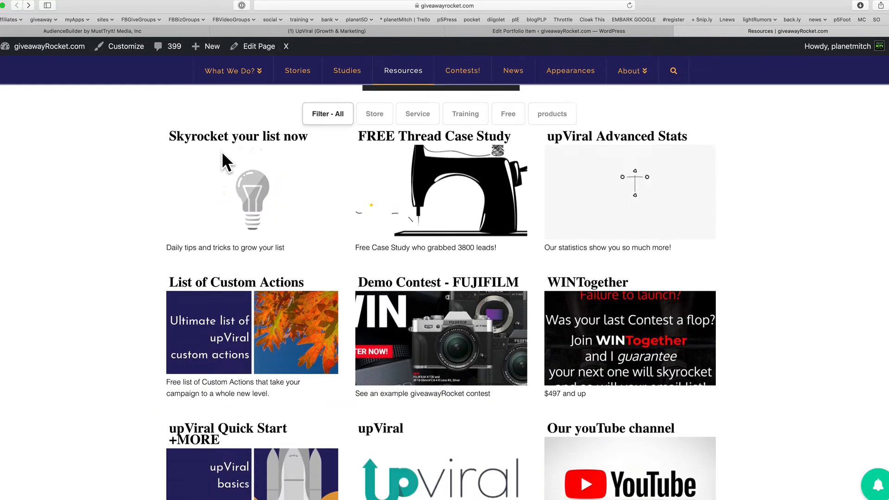
{"action": "scroll", "coordinate": [222, 151], "scroll_direction": "down", "scroll_amount": 11}
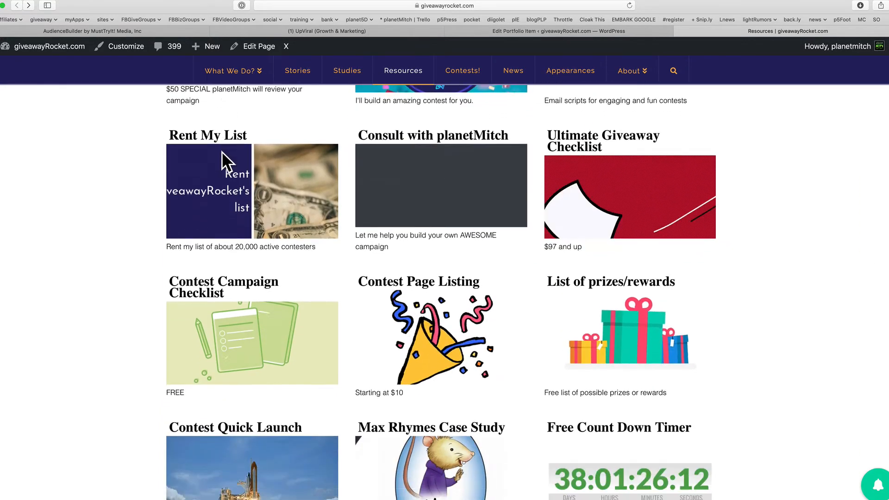
{"action": "scroll", "coordinate": [222, 152], "scroll_direction": "down", "scroll_amount": 2}
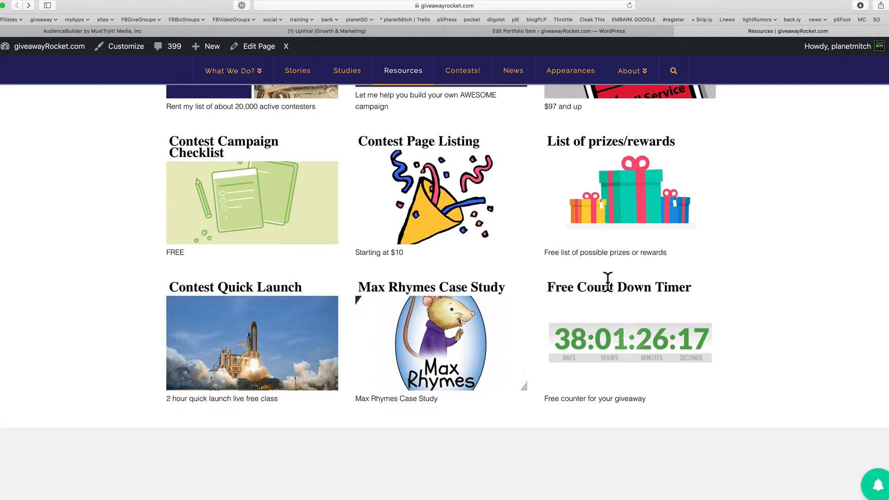
{"action": "left_click", "coordinate": [626, 347]}
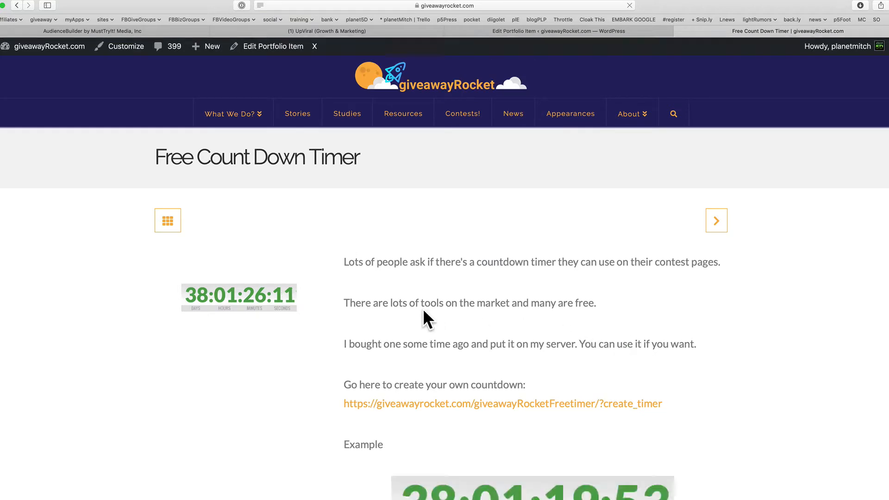
{"action": "scroll", "coordinate": [423, 309], "scroll_direction": "down", "scroll_amount": 3}
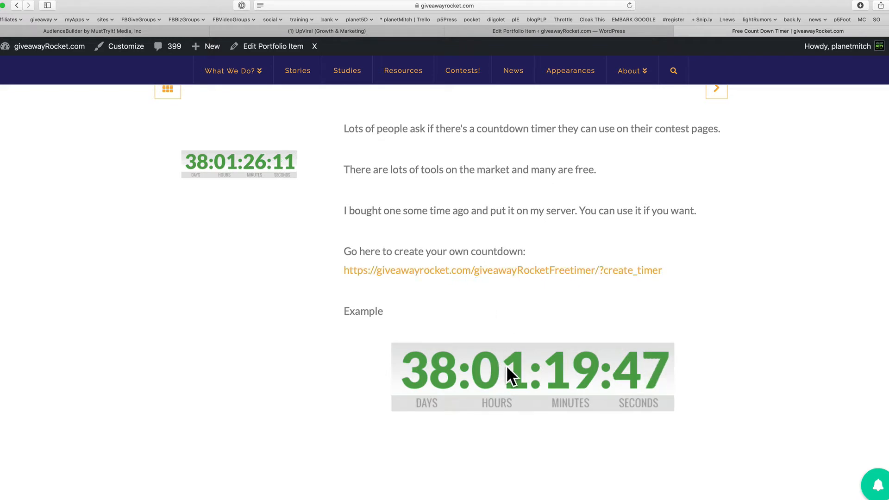
{"action": "left_click", "coordinate": [471, 277]}
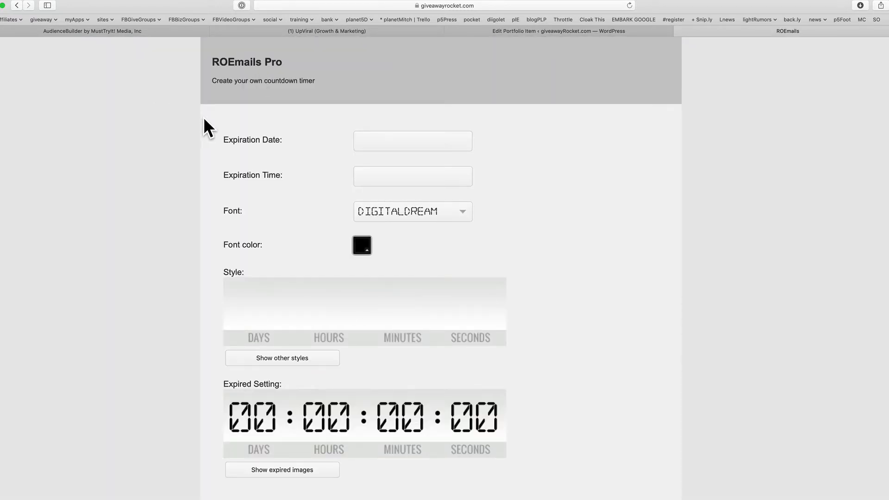
- Set the timer's expiration date to 31 December, 2019 and its expiration time to 11:00 AM
{"action": "left_click", "coordinate": [384, 144]}
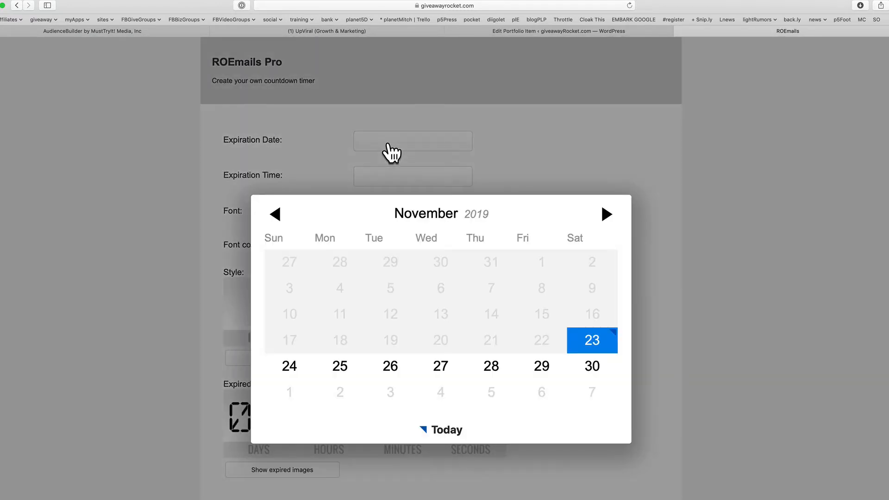
{"action": "left_click", "coordinate": [605, 215]}
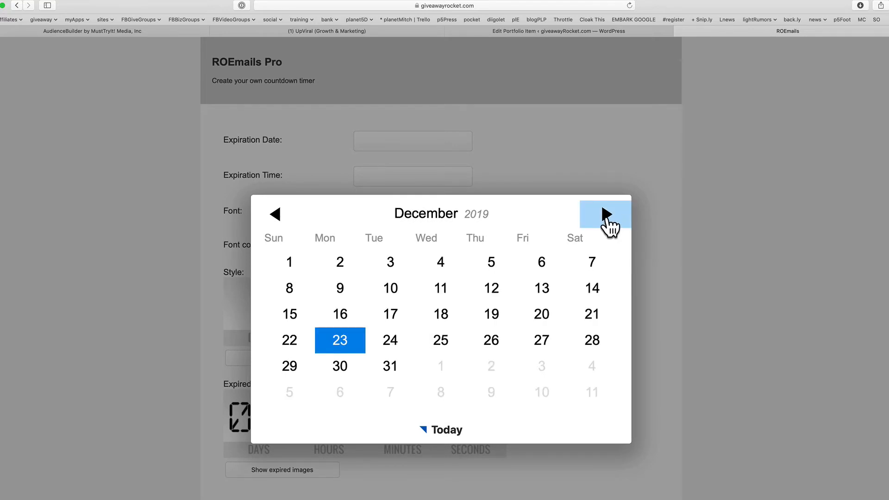
{"action": "left_click", "coordinate": [390, 366]}
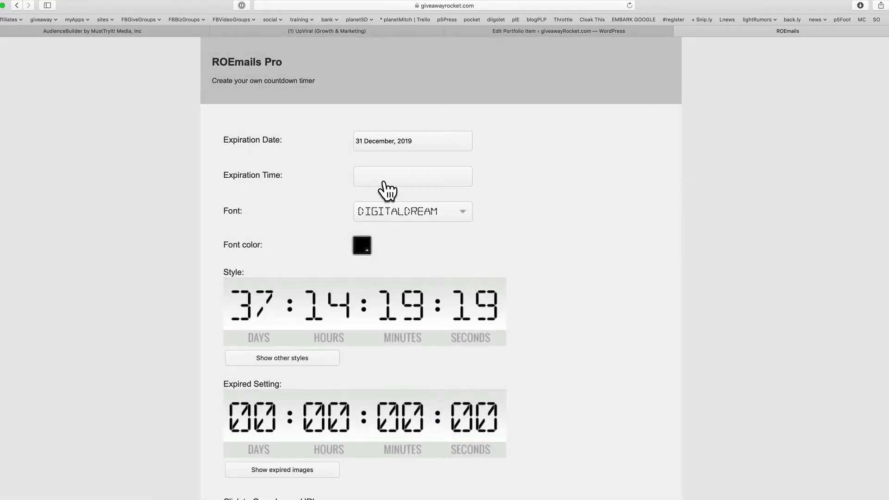
{"action": "left_click", "coordinate": [385, 179]}
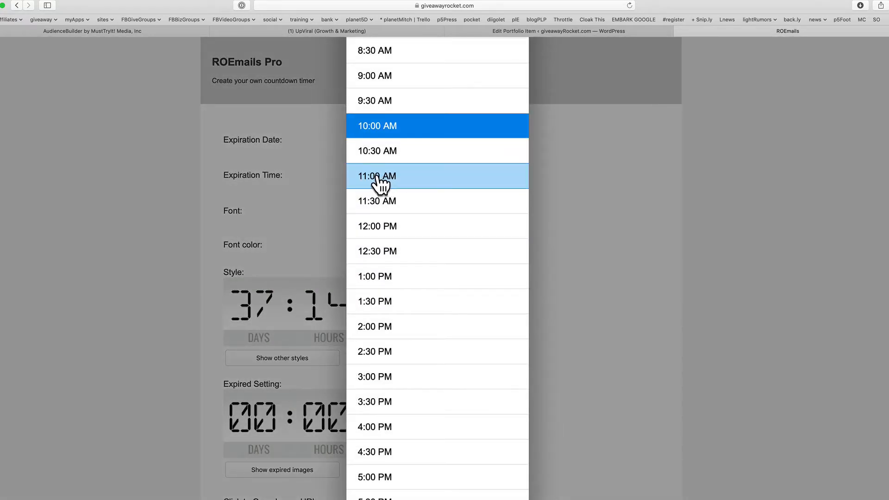
{"action": "left_click", "coordinate": [380, 181]}
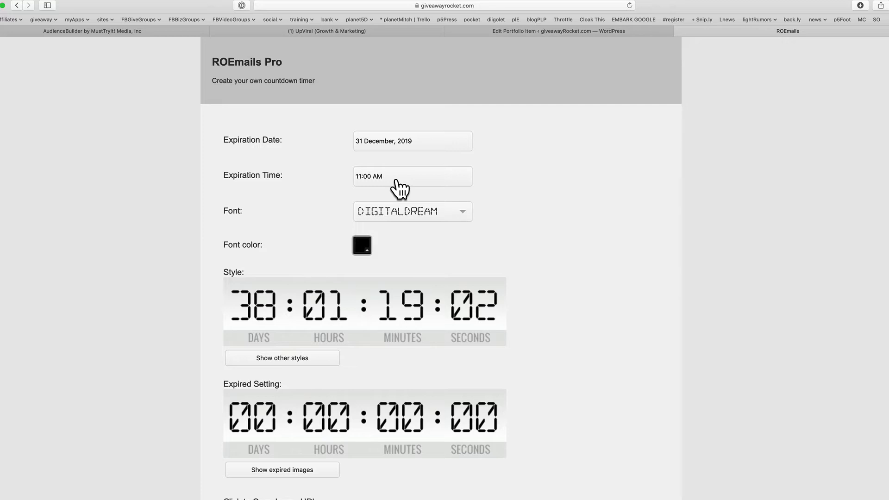
- Set the timer's font to Lato Black and its font color to hex 4fa54e
{"action": "left_click", "coordinate": [397, 212]}
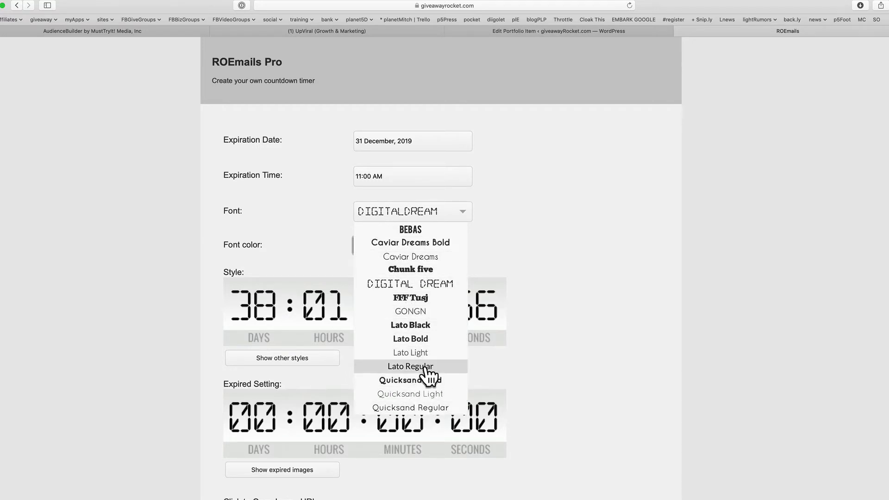
{"action": "left_click", "coordinate": [422, 326]}
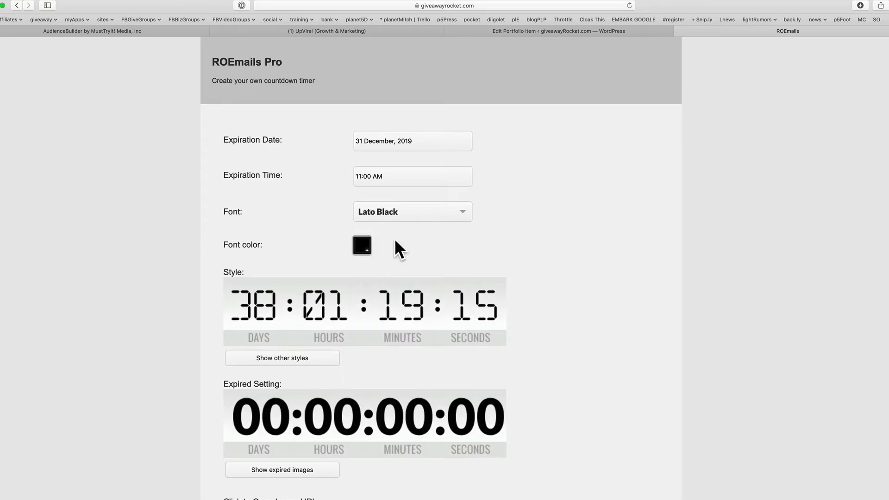
{"action": "left_click", "coordinate": [366, 239]}
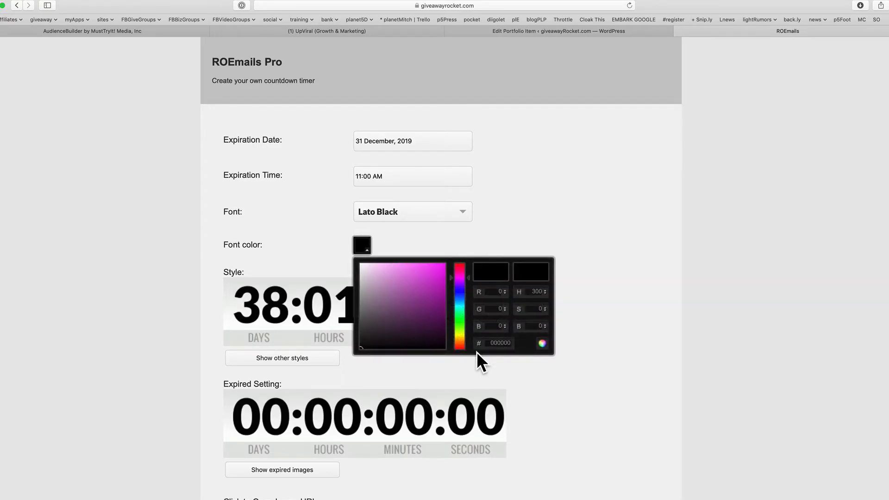
{"action": "double_click", "coordinate": [494, 343]}
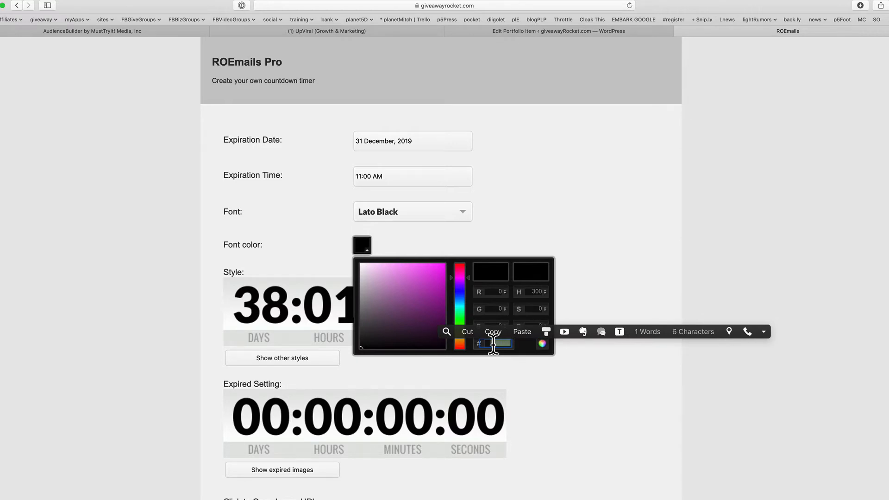
{"action": "type", "text": "4fa54e"}
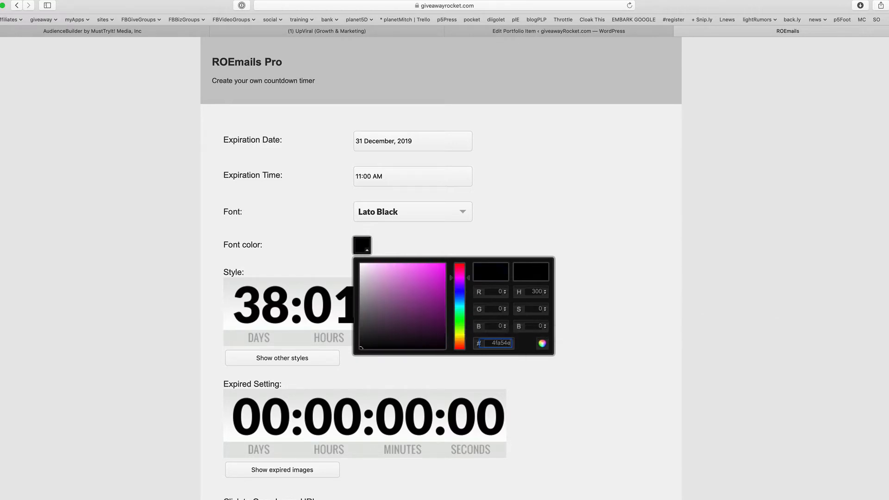
{"action": "key", "text": "Return"}
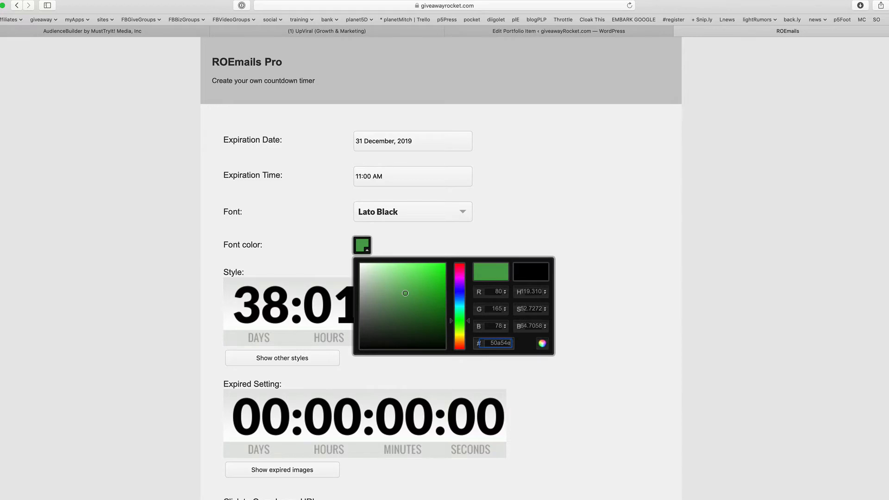
{"action": "left_click", "coordinate": [305, 239]}
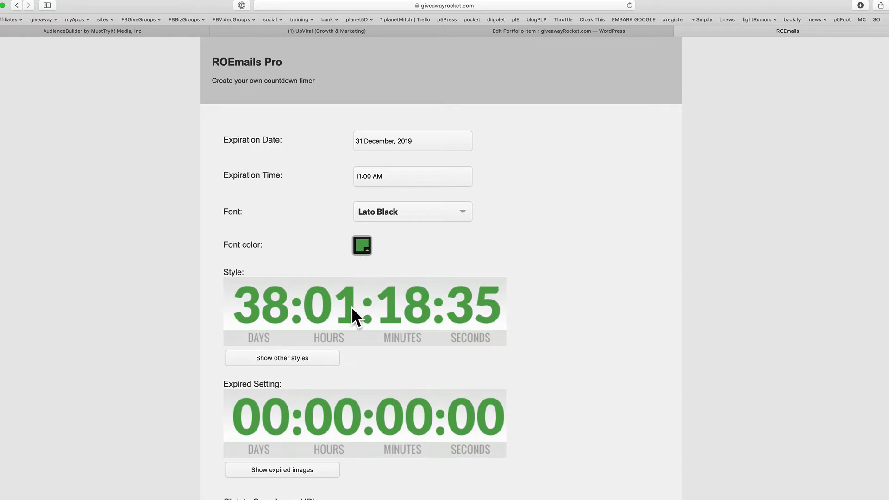
- Select and copy the full image URL generated for the countdown timer
{"action": "scroll", "coordinate": [312, 310], "scroll_direction": "down", "scroll_amount": 3}
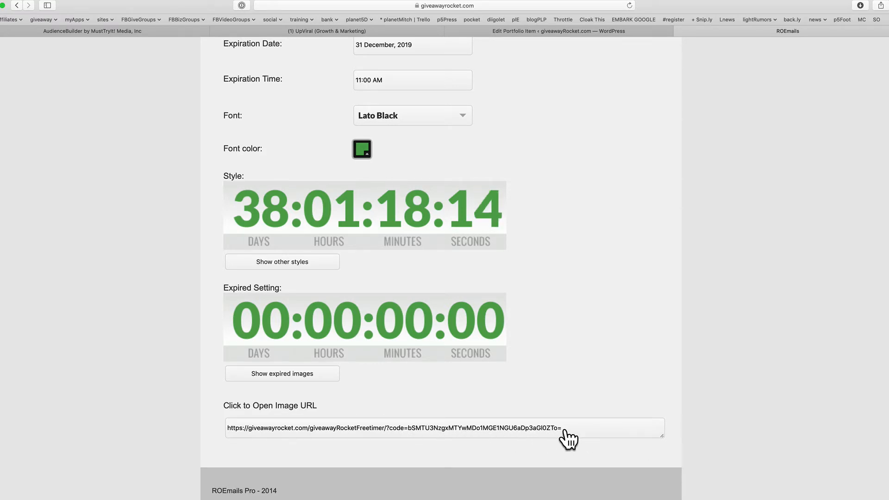
{"action": "left_click_drag", "start_coordinate": [564, 430], "coordinate": [213, 423]}
{"action": "left_click", "coordinate": [210, 401]}
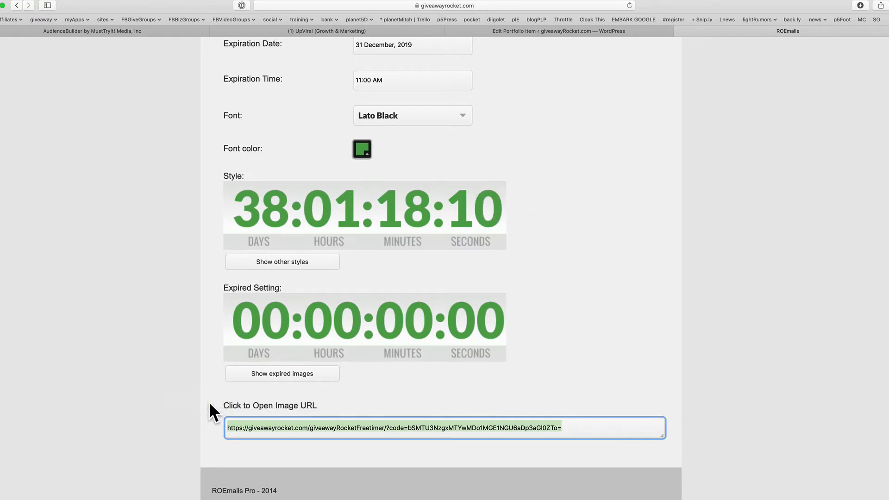
- Load the copied timer image URL in a new browser tab to preview the countdown, and close that tab
{"action": "key", "text": "super+t"}
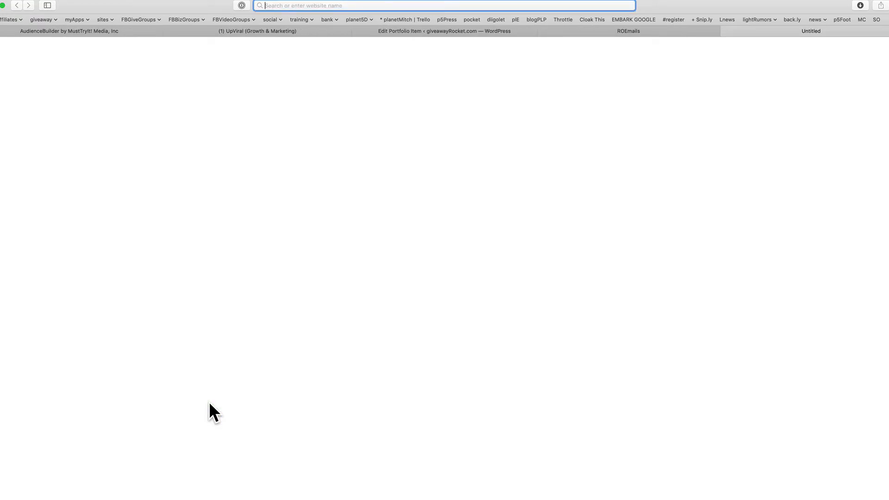
{"action": "key", "text": "super+v"}
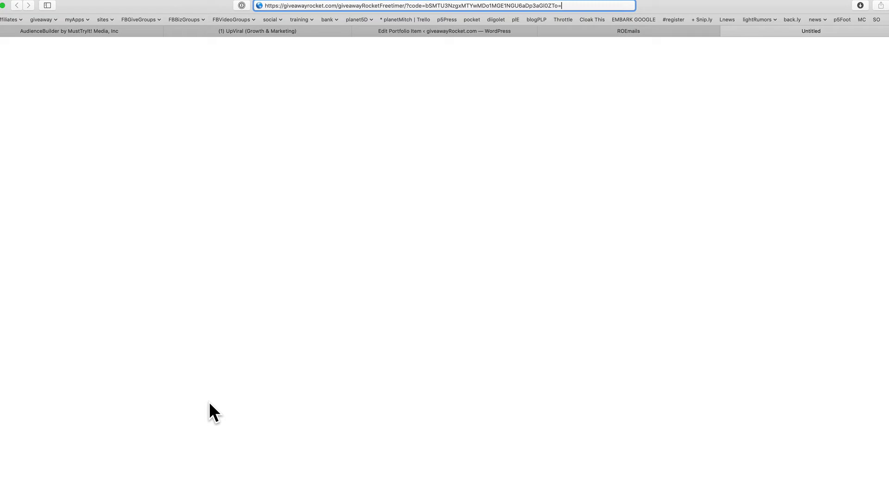
{"action": "key", "text": "Return"}
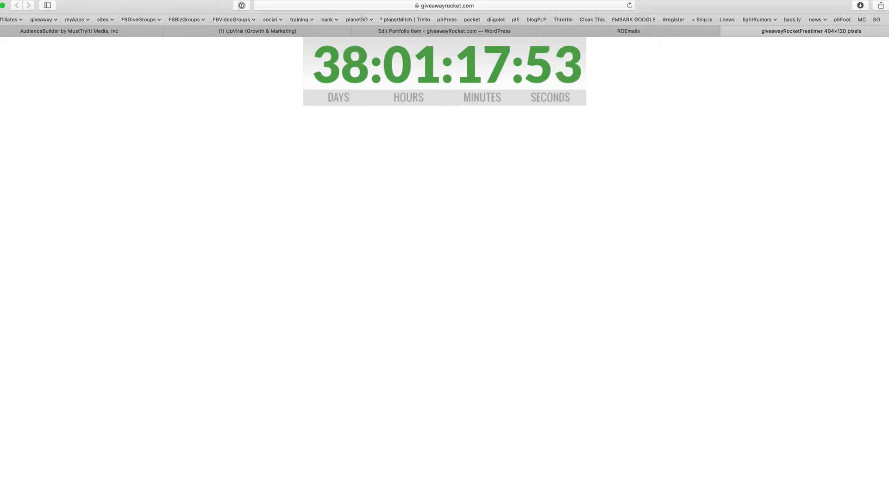
{"action": "key", "text": "super+w"}
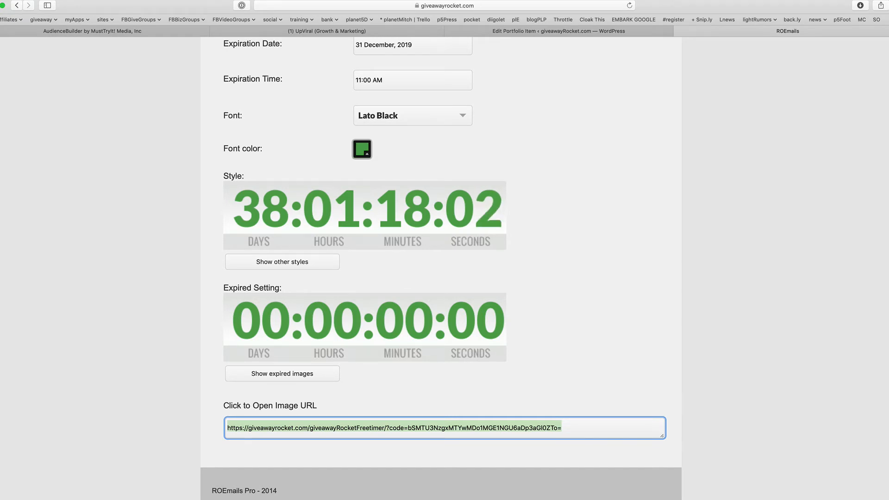
- Switch to the UpViral landing page editor in Chrome and place the cursor on the empty line above the CLAIM MY SPOT NOW button
{"action": "key", "text": "super+Tab"}
{"action": "key", "text": "super+Tab"}
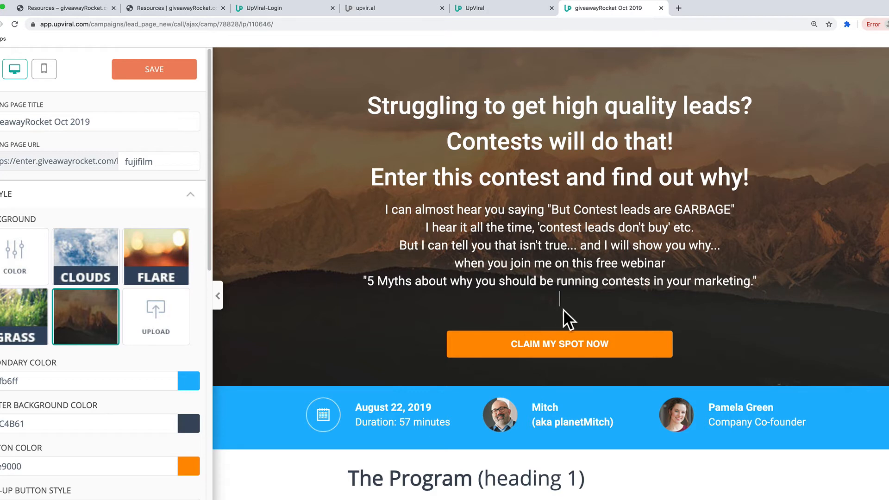
{"action": "left_click", "coordinate": [556, 298]}
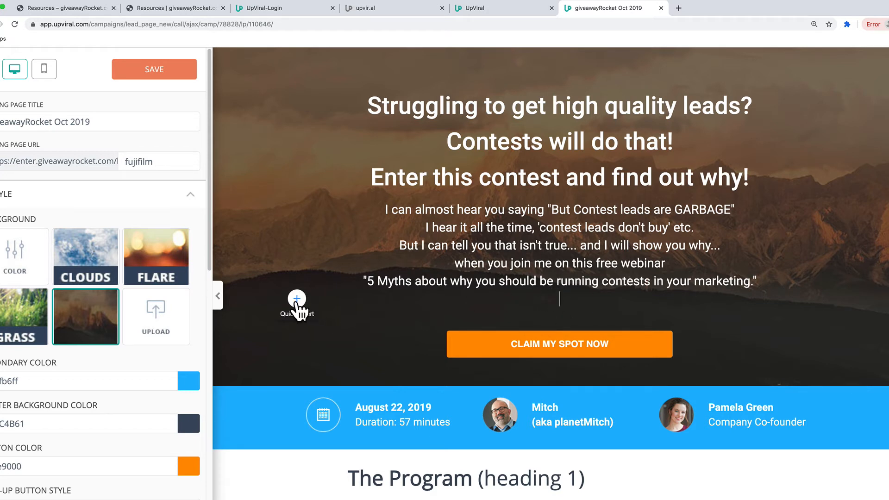
{"action": "left_click", "coordinate": [297, 300]}
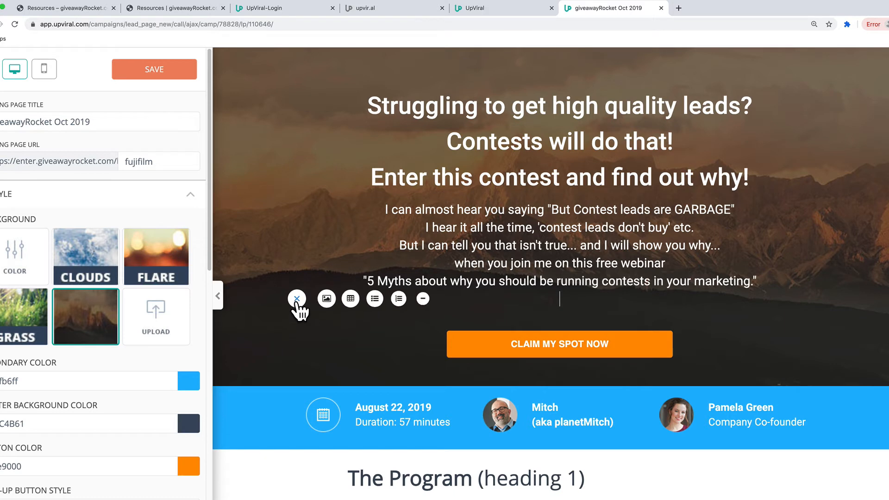
{"action": "left_click", "coordinate": [326, 300]}
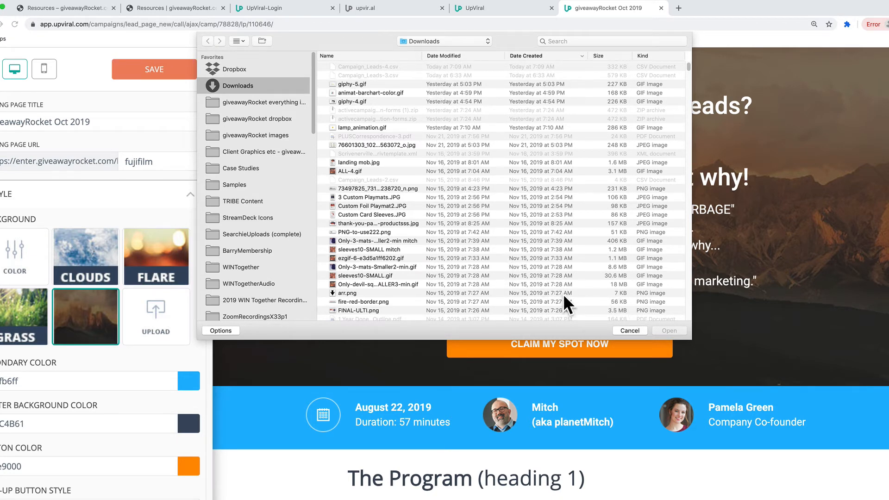
{"action": "left_click", "coordinate": [629, 330]}
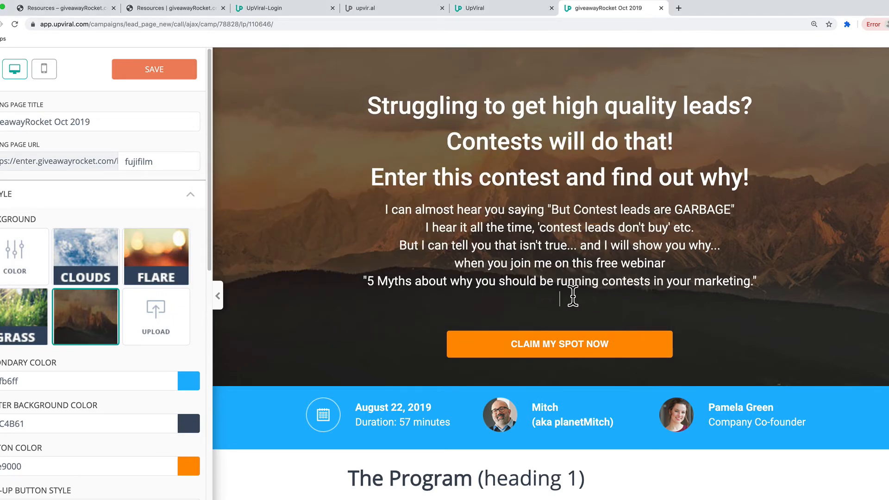
- Enter placeholder text "ggg" above the CLAIM MY SPOT NOW button and replace it with the countdown timer image inserted from the copied URL
{"action": "type", "text": "ggg"}
{"action": "double_click", "coordinate": [560, 300]}
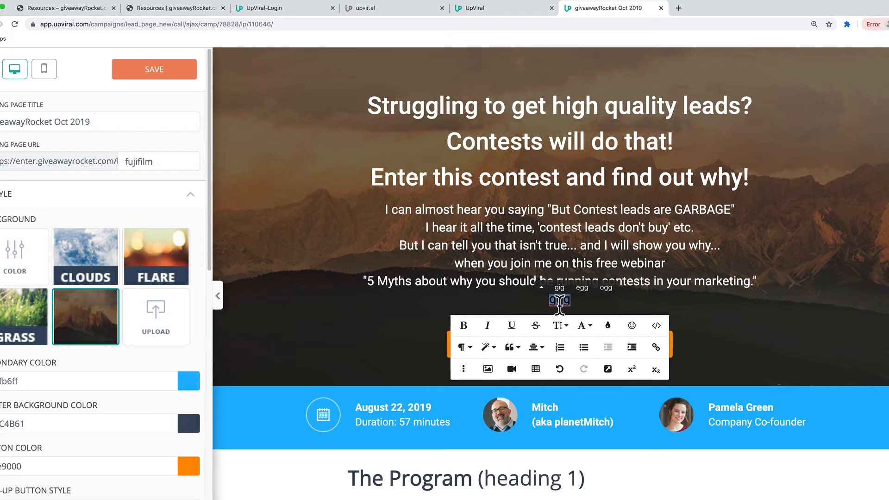
{"action": "left_click", "coordinate": [488, 369]}
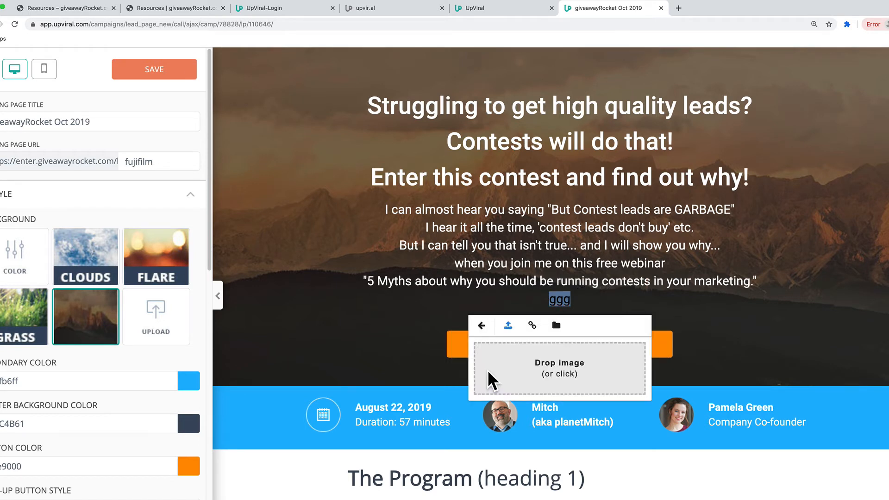
{"action": "left_click", "coordinate": [531, 332]}
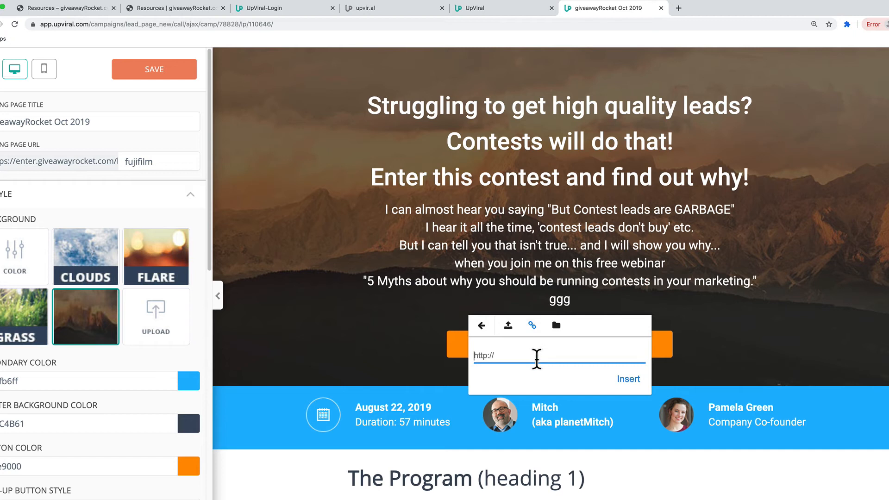
{"action": "key", "text": "super+v"}
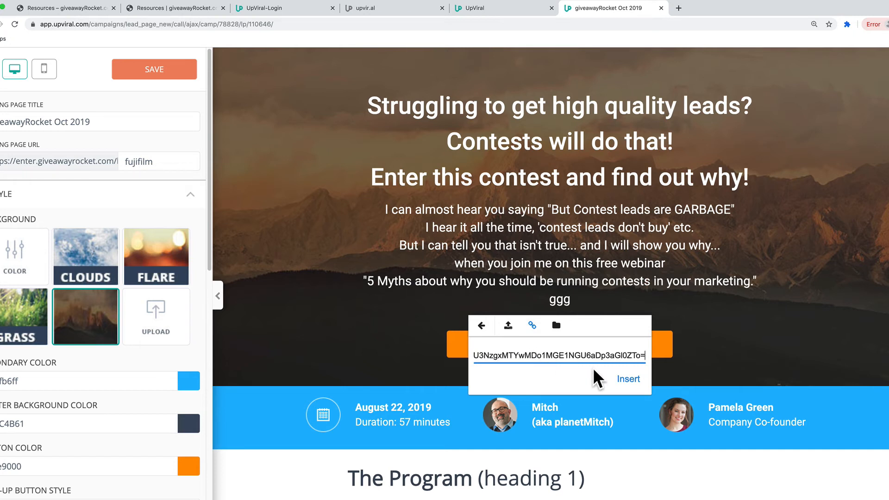
{"action": "left_click", "coordinate": [628, 380]}
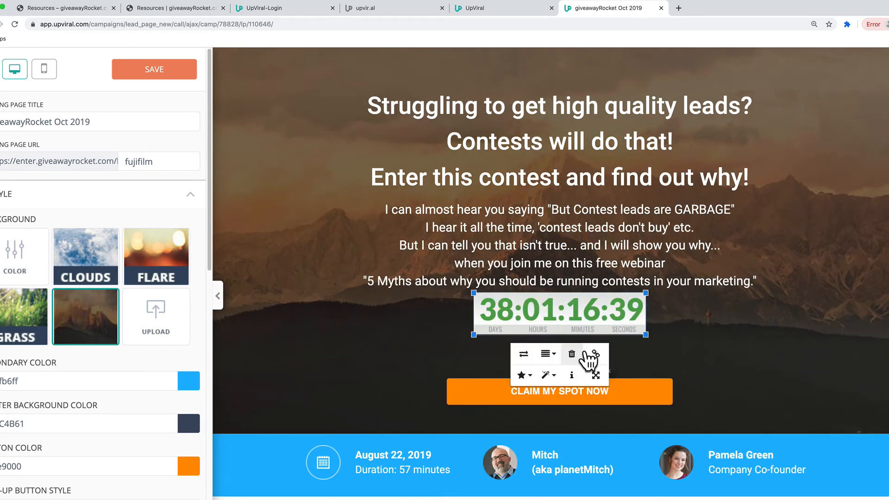
- Deselect the inserted countdown timer image and delete the leftover "ggg" placeholder text below it
{"action": "left_click", "coordinate": [677, 313]}
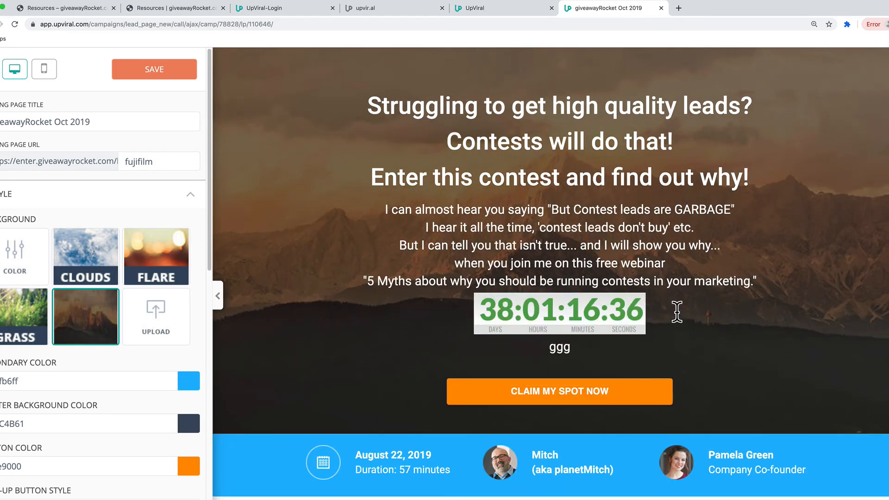
{"action": "double_click", "coordinate": [562, 346]}
{"action": "key", "text": "BackSpace"}
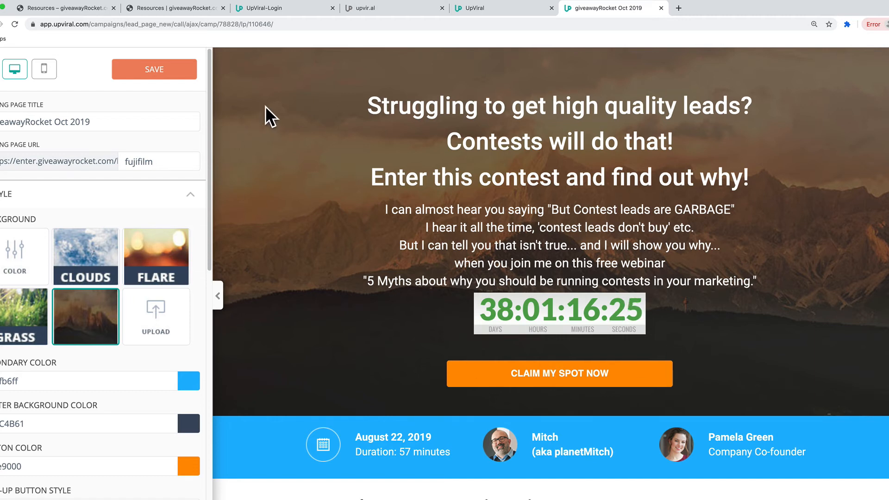
- Switch to the open UpViral Email Notifications page and go to the old countdown timer in the email message being composed
{"action": "left_click", "coordinate": [492, 6]}
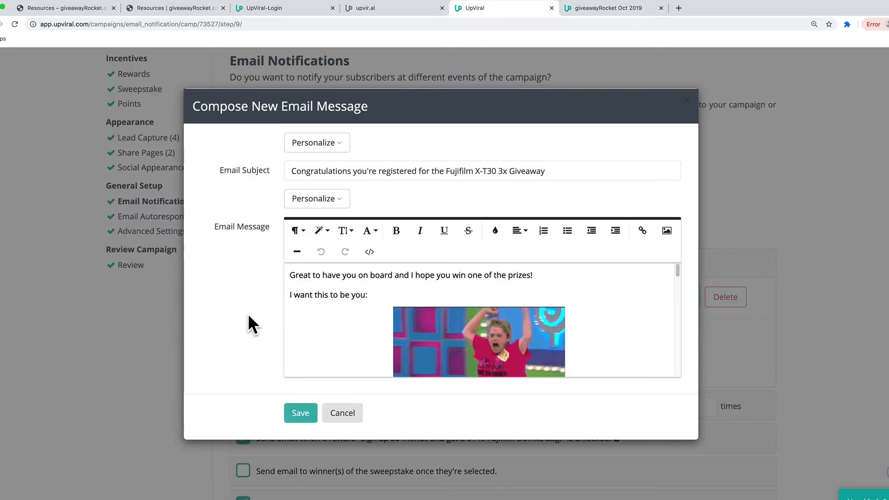
{"action": "scroll", "coordinate": [339, 336], "scroll_direction": "down", "scroll_amount": 3}
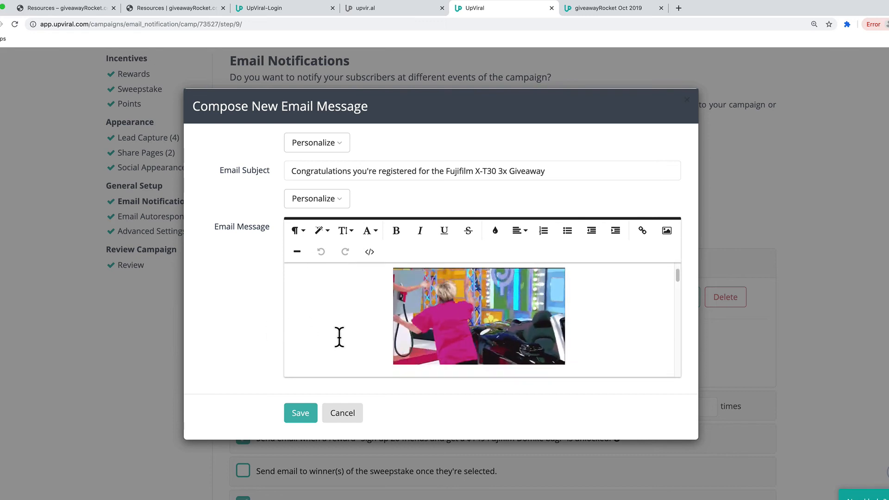
{"action": "scroll", "coordinate": [339, 336], "scroll_direction": "up", "scroll_amount": 2}
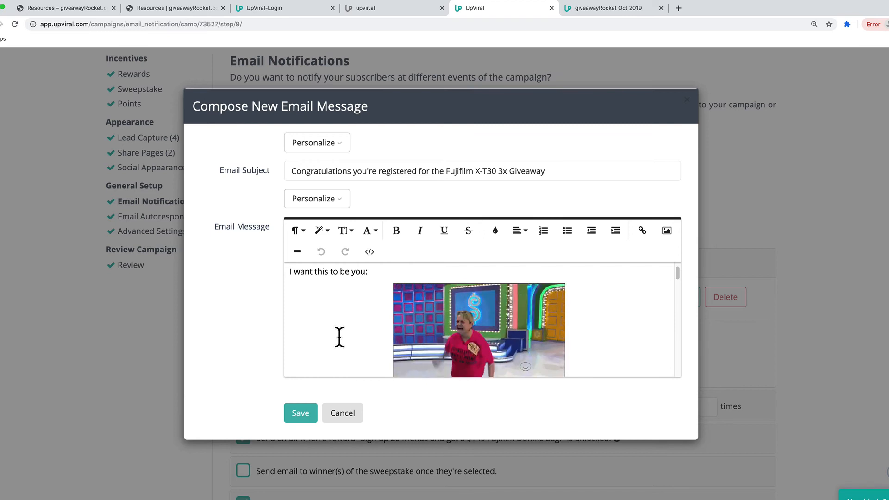
{"action": "scroll", "coordinate": [339, 337], "scroll_direction": "down", "scroll_amount": 10}
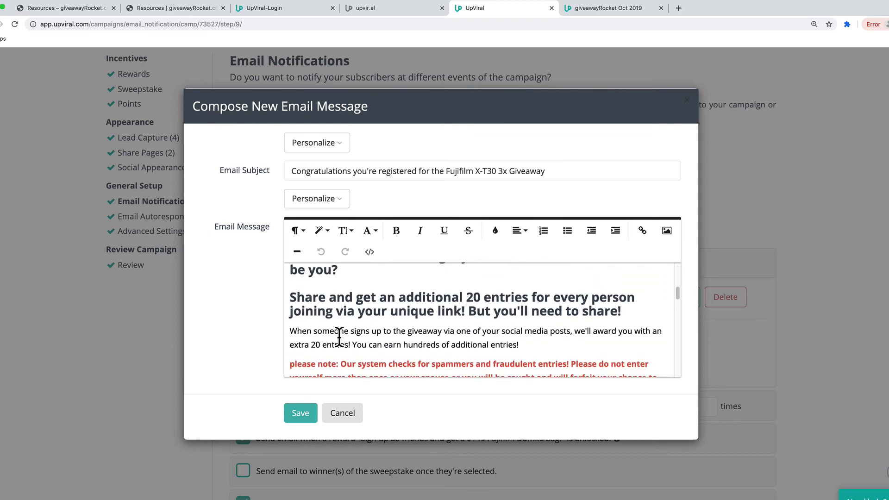
{"action": "scroll", "coordinate": [339, 336], "scroll_direction": "down", "scroll_amount": 6}
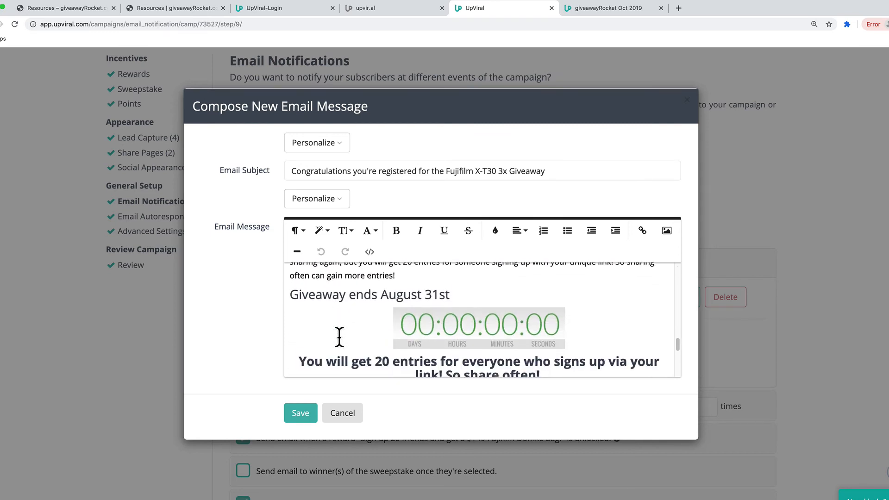
- Try to replace the old countdown image below "Giveaway ends August 31st" using the replace-by-URL option
{"action": "left_click", "coordinate": [484, 311]}
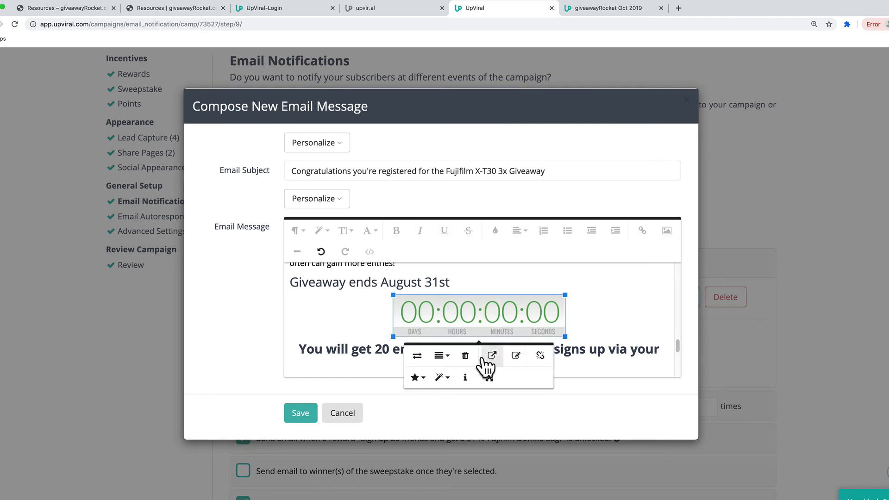
{"action": "left_click", "coordinate": [419, 357]}
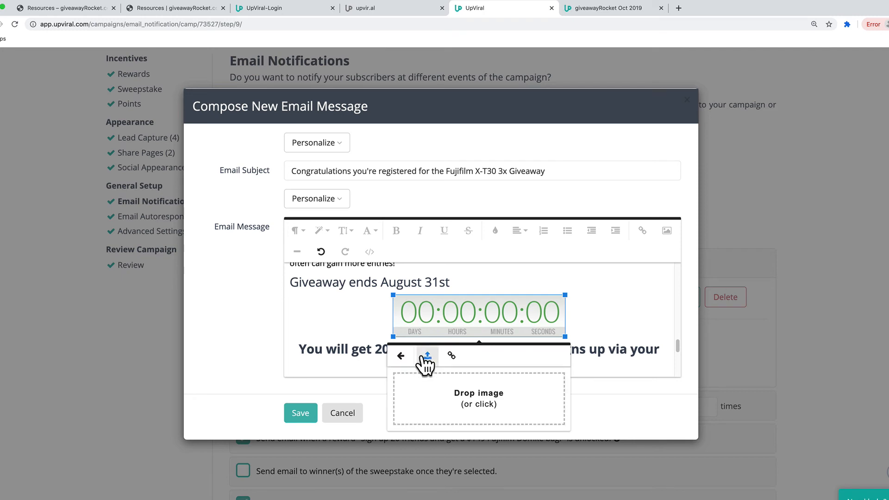
{"action": "left_click", "coordinate": [451, 356]}
{"action": "key", "text": "Return"}
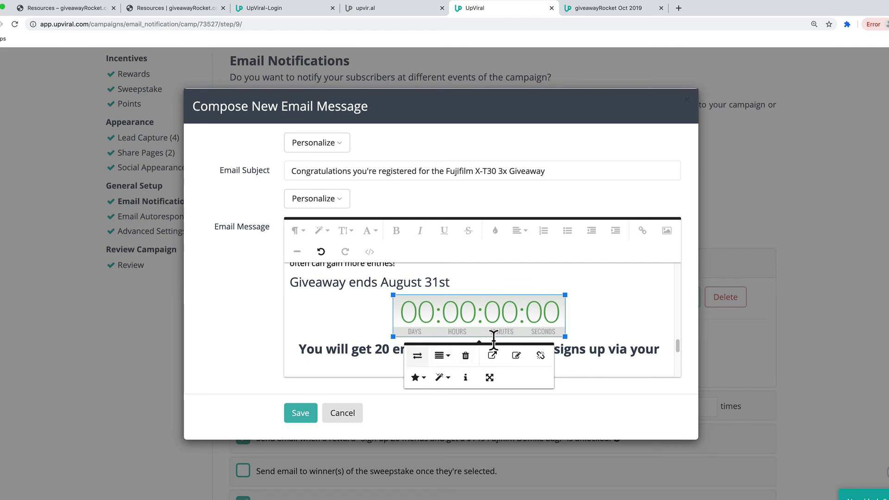
{"action": "left_click", "coordinate": [586, 322]}
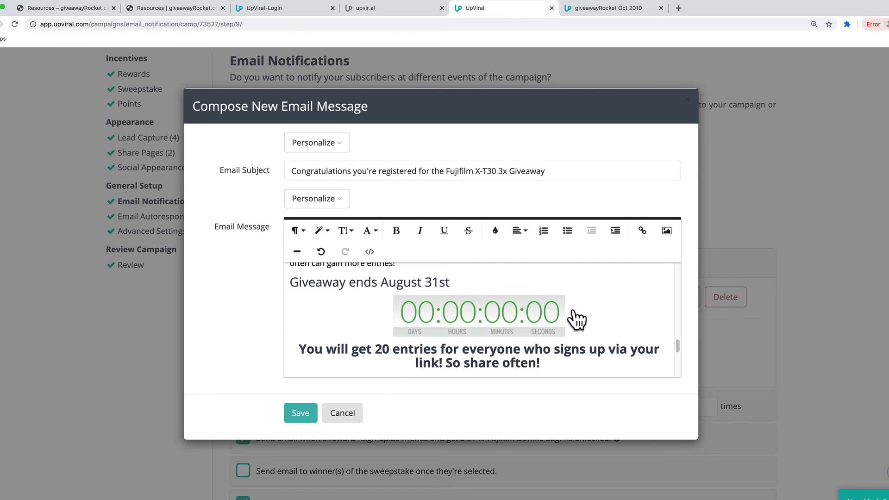
- Delete the old countdown image below "Giveaway ends August 31st" and insert the new timer there from the copied image URL
{"action": "left_click", "coordinate": [546, 311]}
{"action": "key", "text": "Delete"}
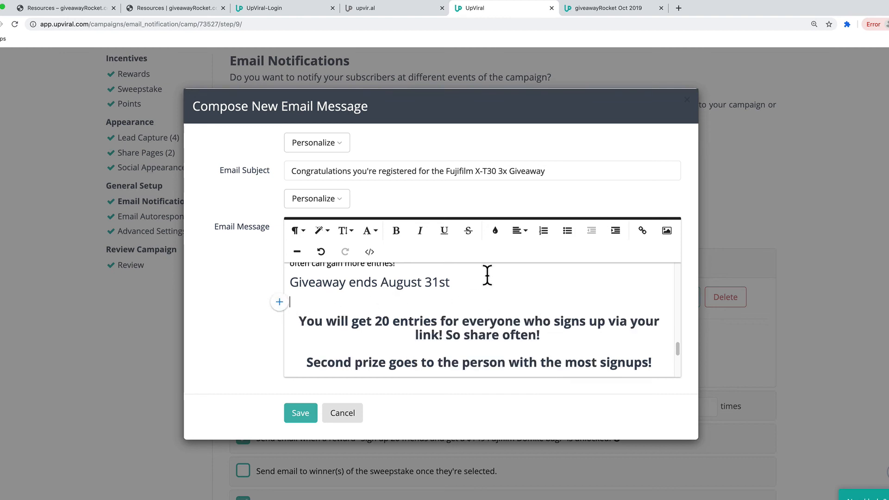
{"action": "left_click", "coordinate": [667, 231]}
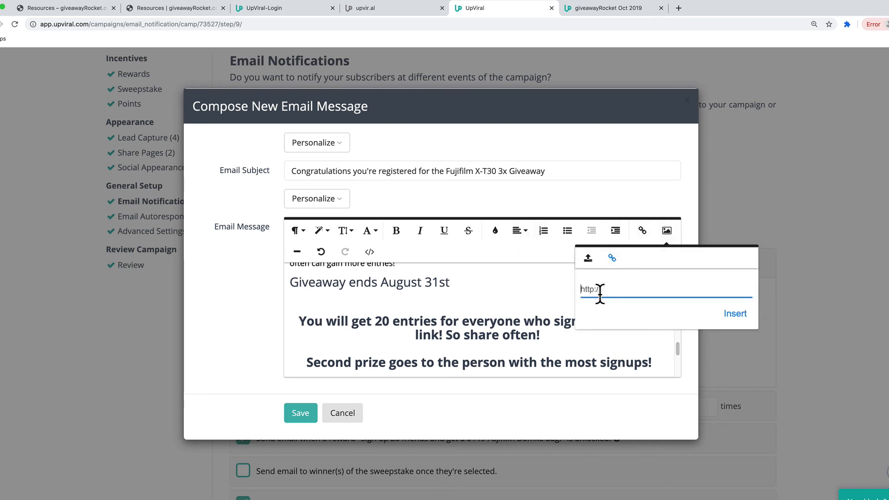
{"action": "key", "text": "super+v"}
{"action": "key", "text": "Return"}
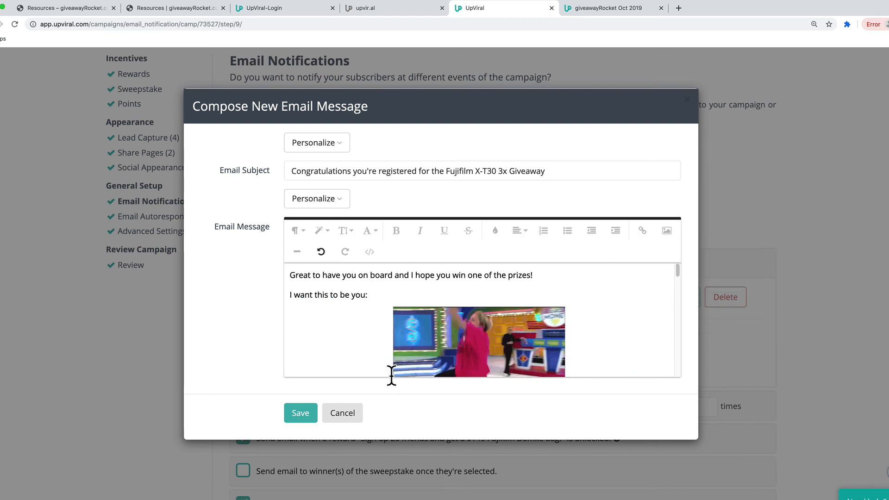
{"action": "scroll", "coordinate": [340, 348], "scroll_direction": "down", "scroll_amount": 10}
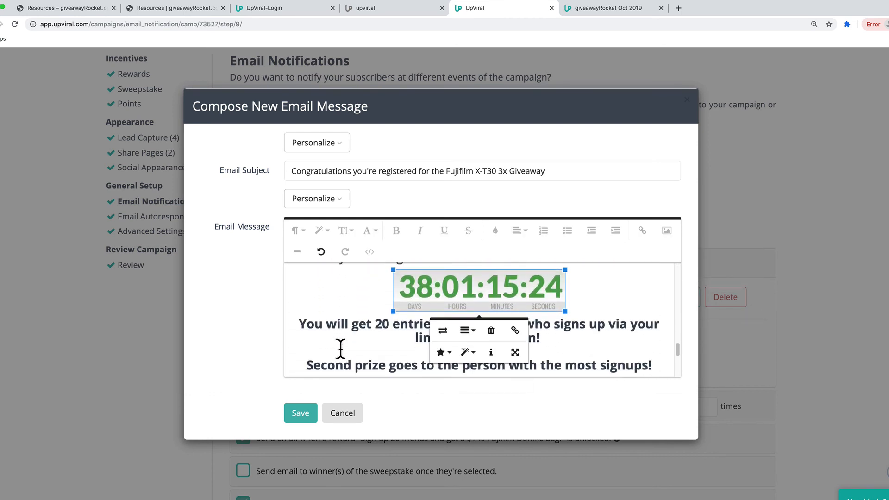
{"action": "scroll", "coordinate": [341, 349], "scroll_direction": "up", "scroll_amount": 1}
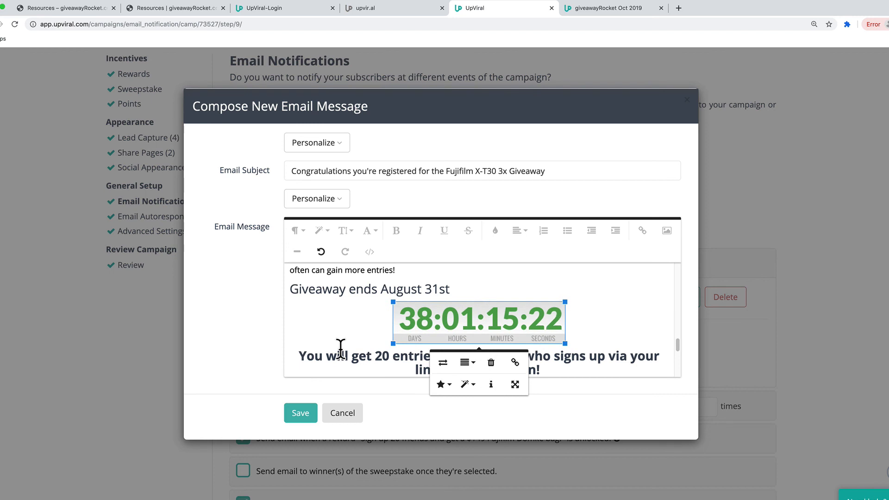